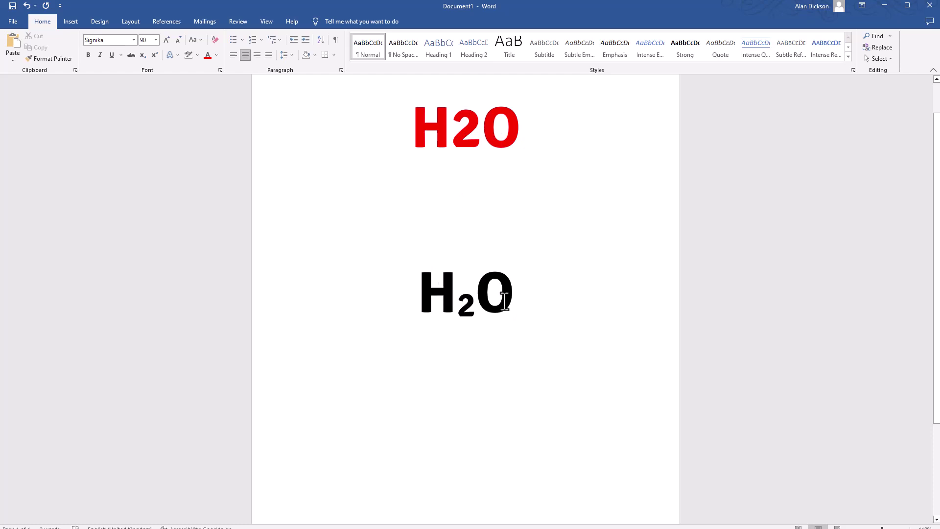
Step: Make the 2 in the middle H2O line subscript so it reads H₂O
{"action": "left_click", "coordinate": [447, 212]}
{"action": "type", "text": "H"}
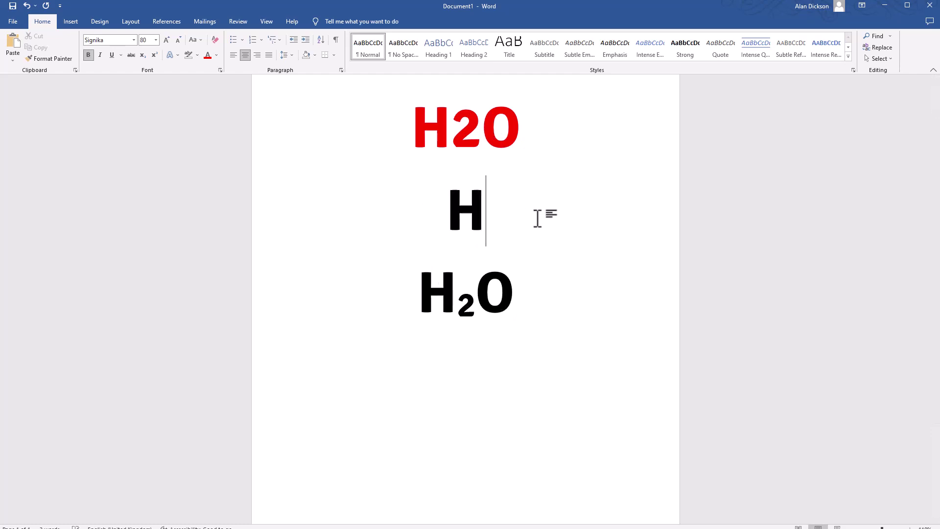
{"action": "type", "text": "2O"}
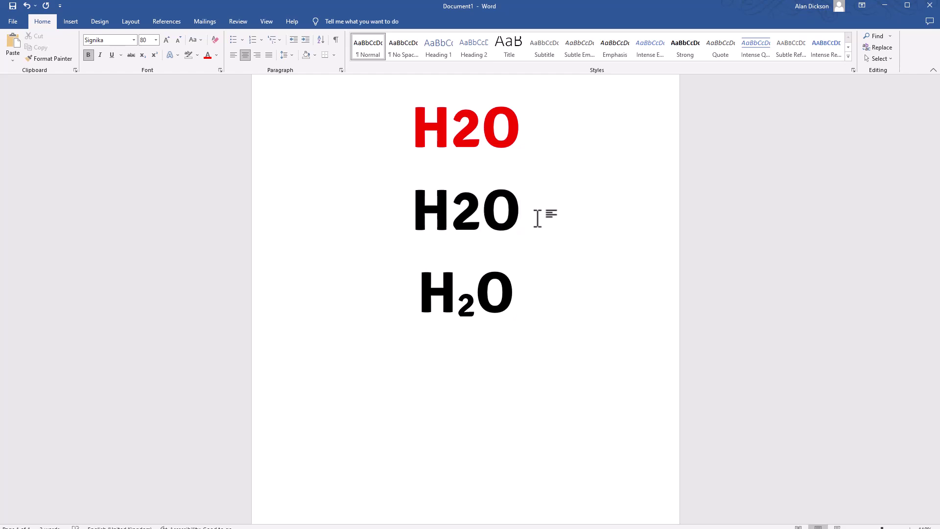
{"action": "left_click", "coordinate": [480, 216]}
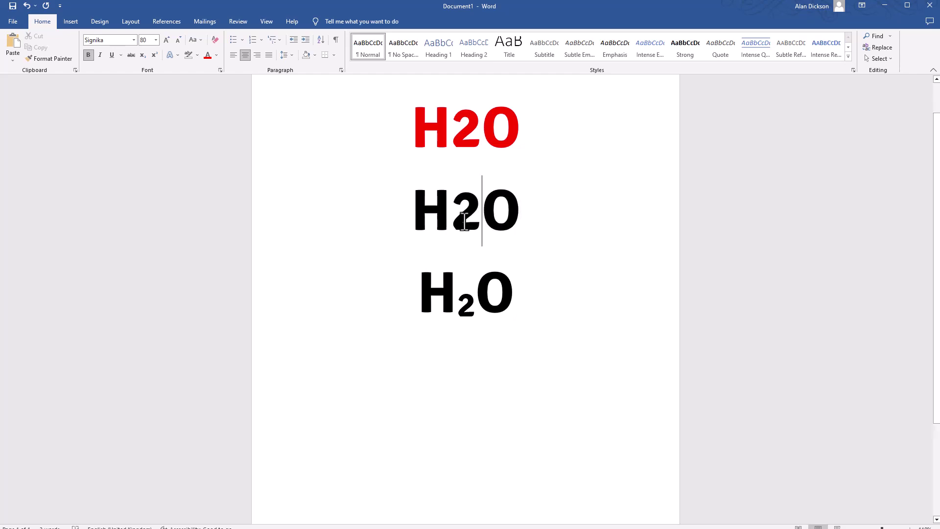
{"action": "left_click_drag", "start_coordinate": [464, 220], "coordinate": [459, 223]}
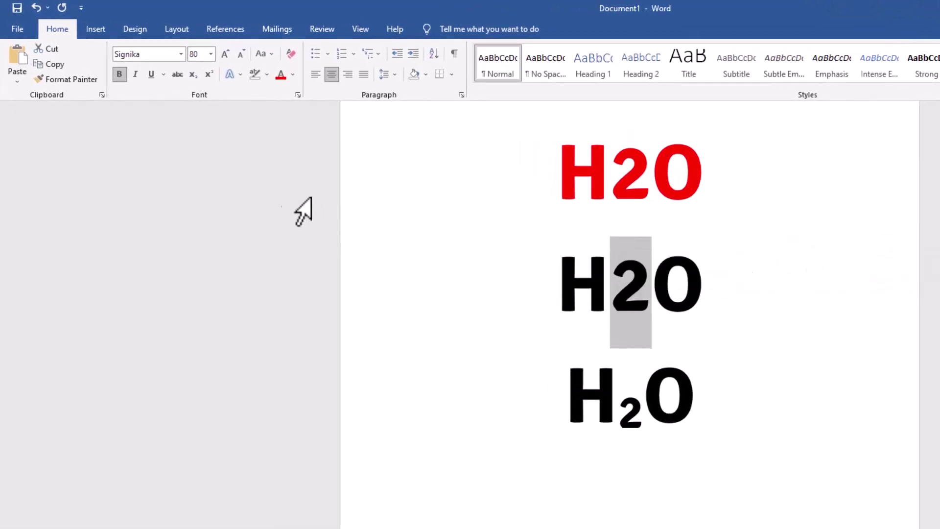
{"action": "left_click", "coordinate": [192, 78]}
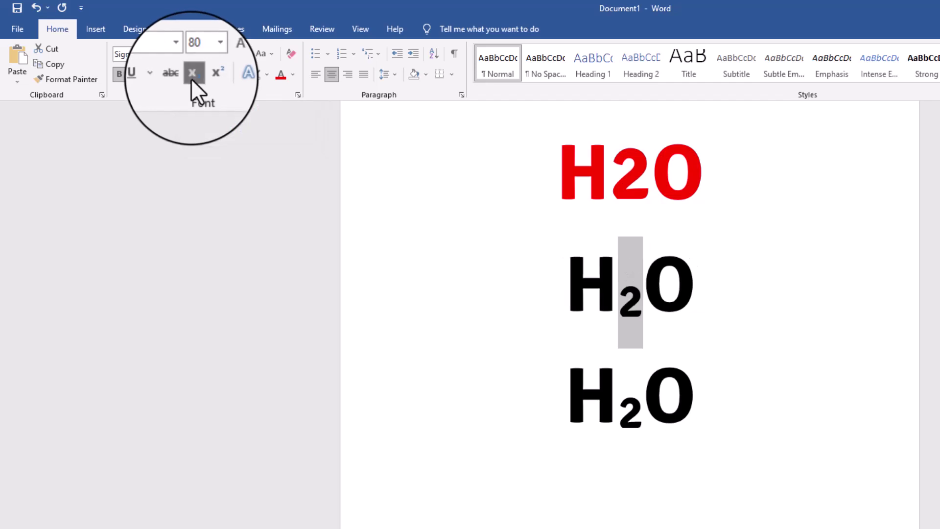
{"action": "left_click", "coordinate": [633, 319]}
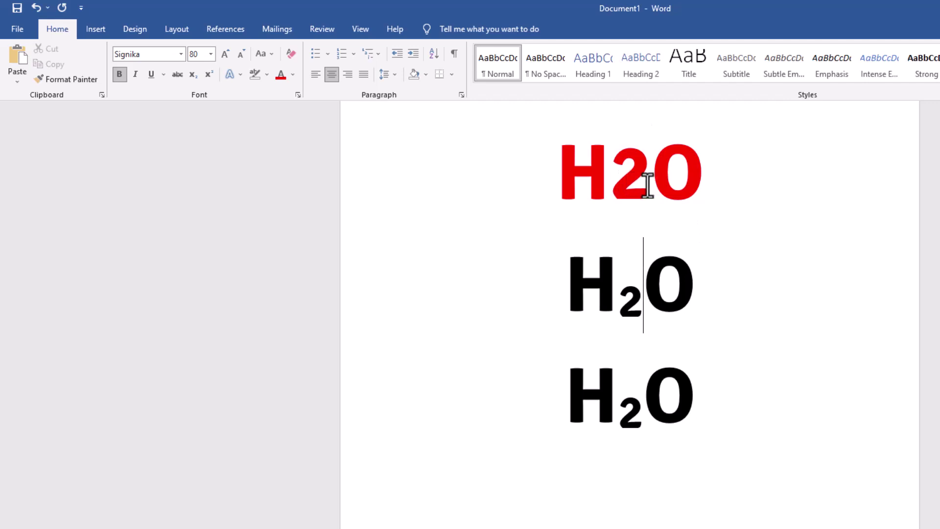
{"action": "left_click_drag", "start_coordinate": [649, 184], "coordinate": [625, 184]}
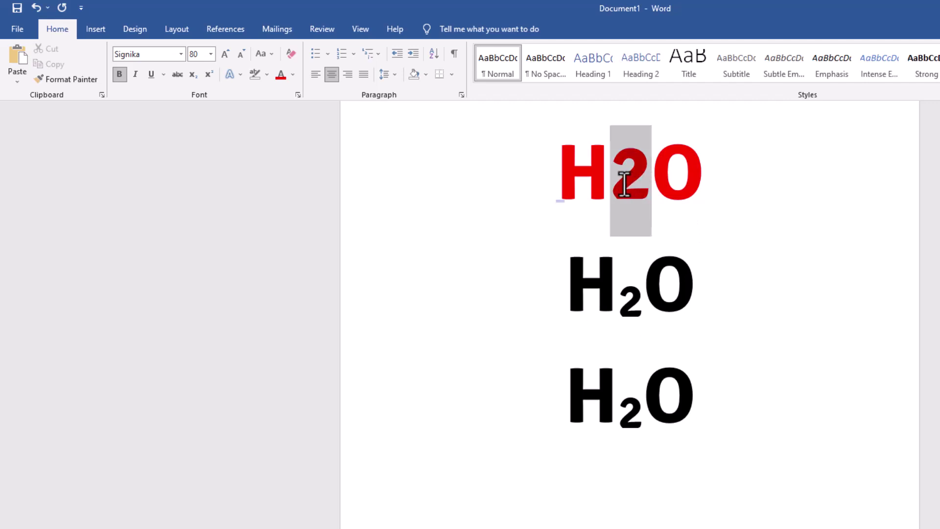
{"action": "left_click", "coordinate": [193, 79]}
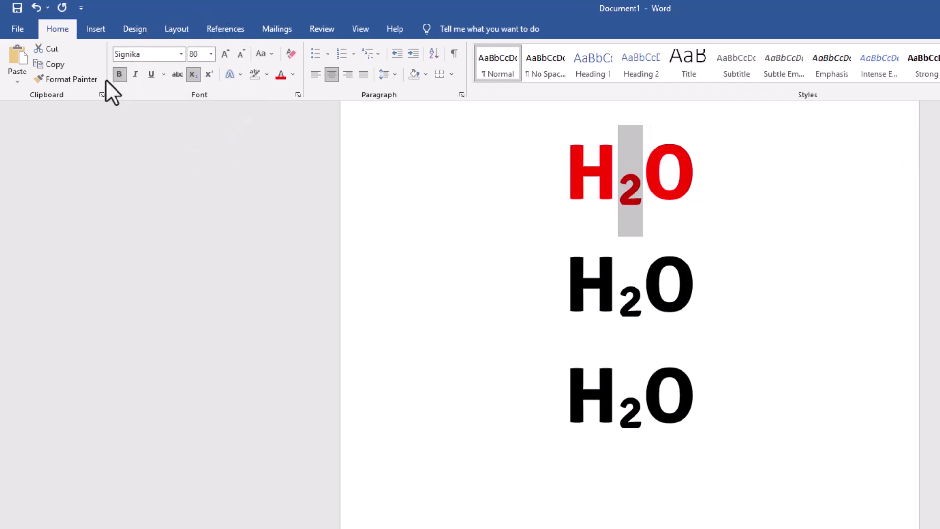
Step: Try subscripting the whole red H2O line, then undo it
{"action": "left_click", "coordinate": [34, 7]}
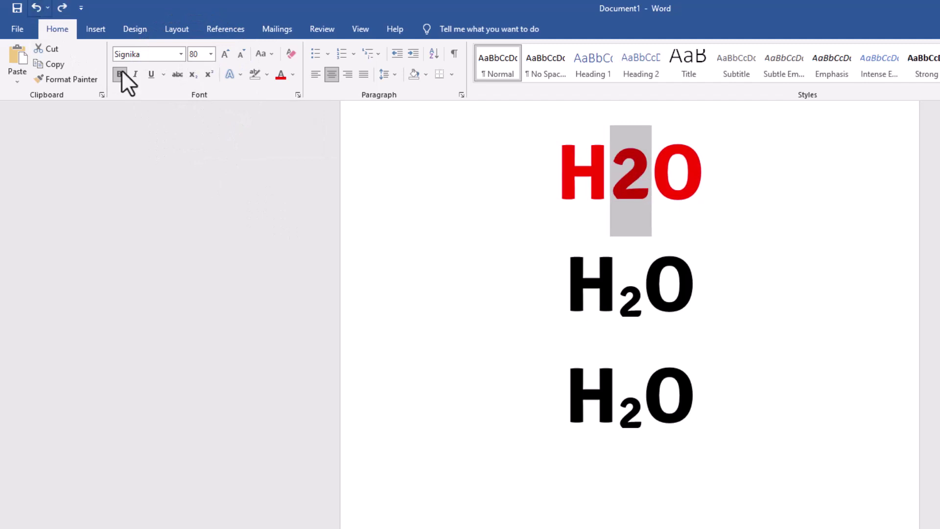
{"action": "left_click", "coordinate": [555, 204]}
{"action": "left_click_drag", "start_coordinate": [698, 195], "coordinate": [563, 178]}
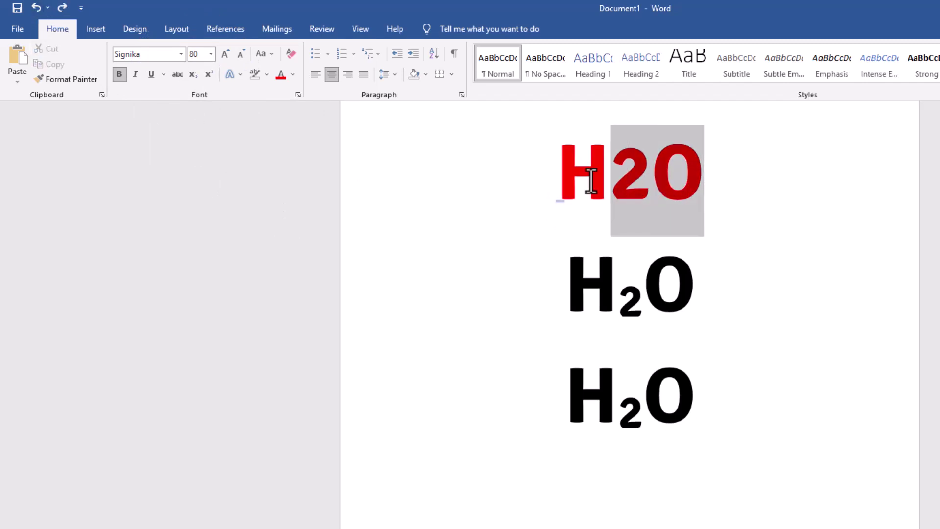
{"action": "left_click", "coordinate": [189, 78]}
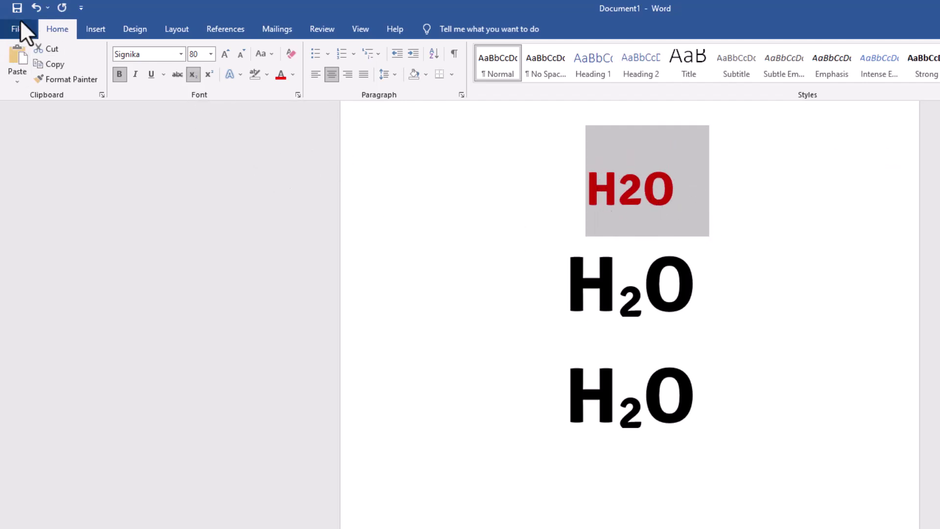
{"action": "left_click", "coordinate": [36, 7]}
Step: Subscript only the 2 in the red line so it reads H₂O
{"action": "left_click", "coordinate": [646, 184]}
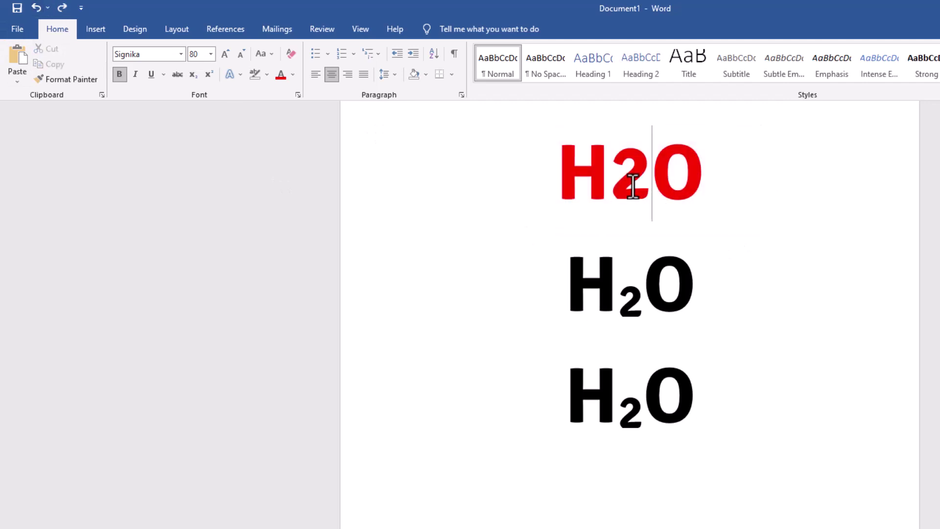
{"action": "left_click_drag", "start_coordinate": [634, 183], "coordinate": [610, 183]}
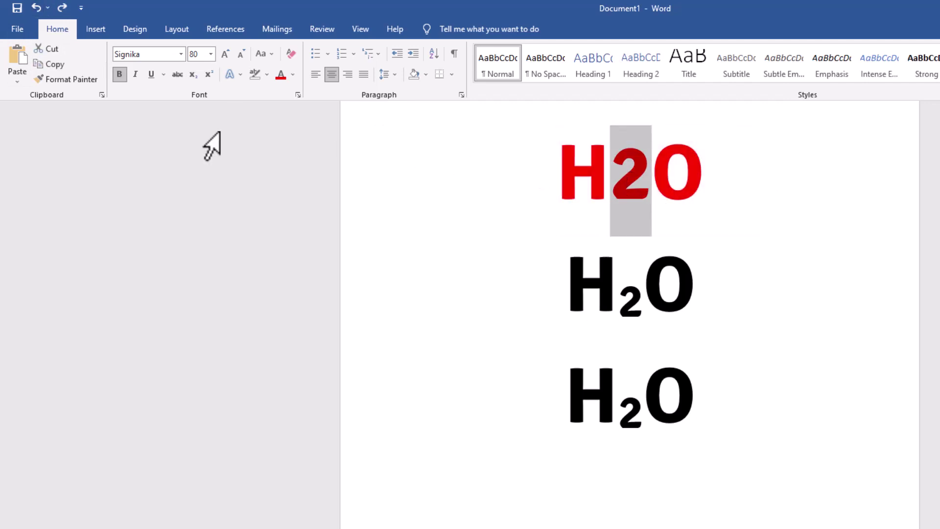
{"action": "left_click", "coordinate": [192, 77]}
{"action": "left_click", "coordinate": [677, 150]}
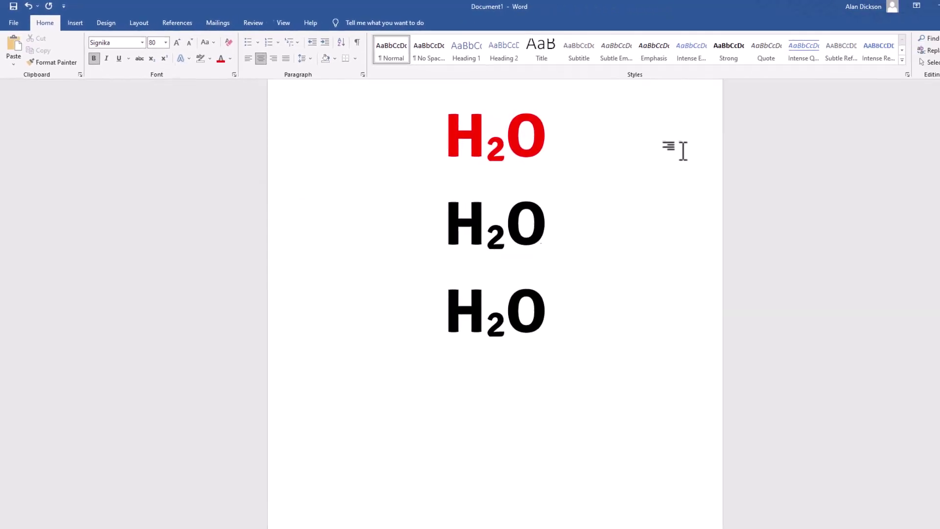